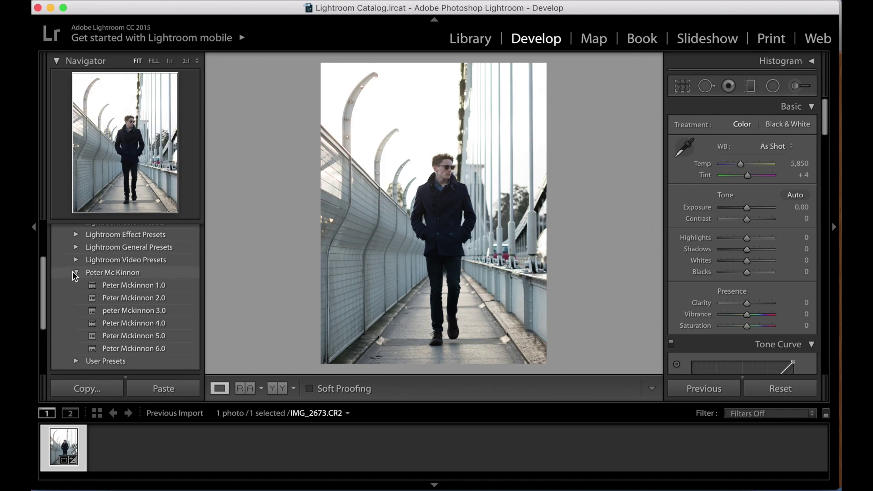
# - Collapse the Peter Mc Kinnon preset folder
pyautogui.click(73, 271)
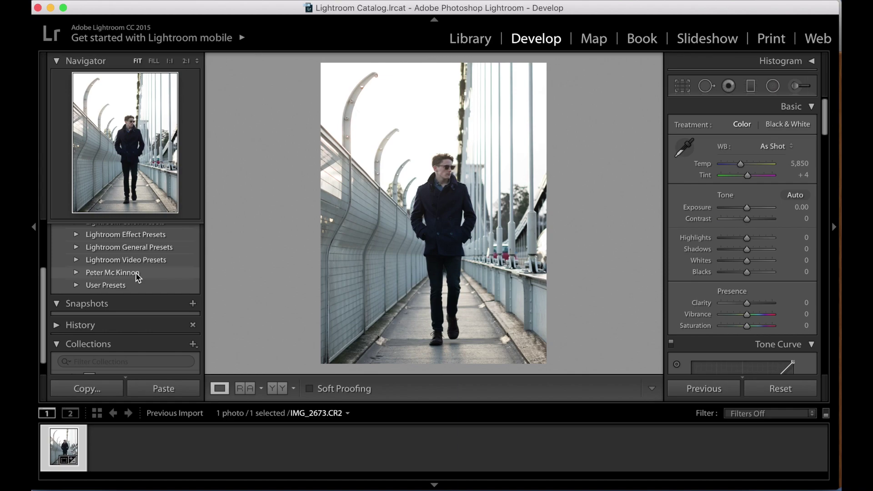
pyautogui.scroll(1, 92, 289)
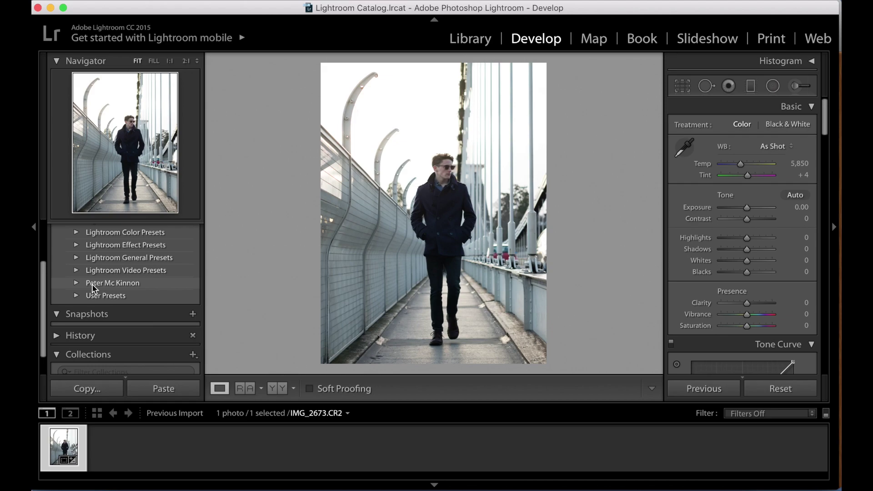
pyautogui.scroll(5, 92, 284)
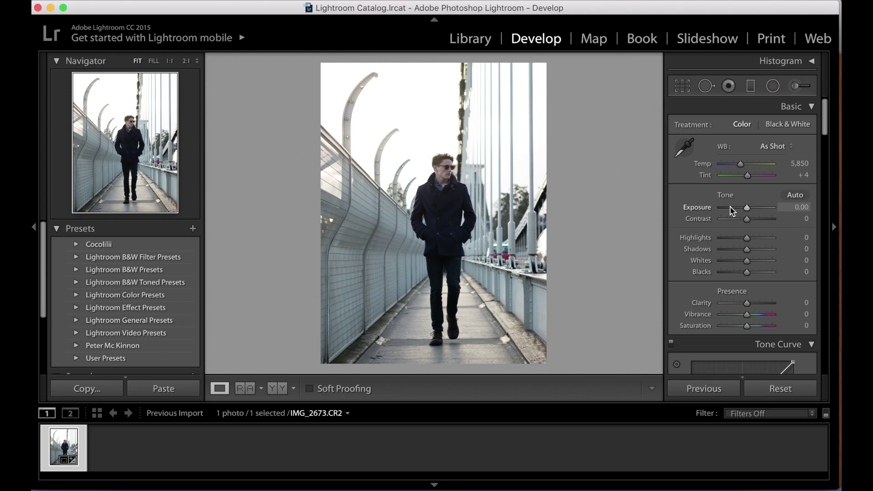
# - Set Exposure to +0.20, Contrast +7, Highlights +41, Shadows +36, Whites +25, Blacks -27, Clarity +32, Vibrance +29 and Saturation -25, keeping Temp at its original value
pyautogui.moveTo(746, 219); pyautogui.dragTo(748, 206)
pyautogui.moveTo(741, 165); pyautogui.dragTo(735, 164)
pyautogui.moveTo(739, 247); pyautogui.dragTo(739, 273)
pyautogui.doubleClick(706, 163)
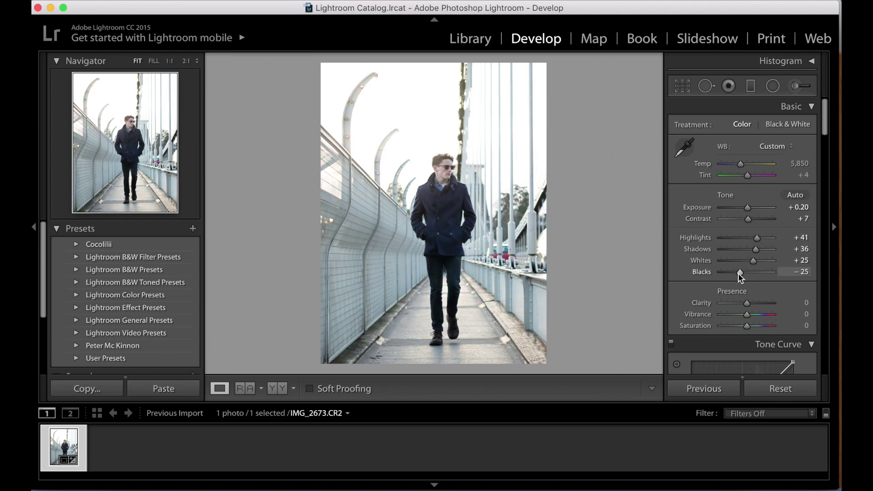
pyautogui.moveTo(746, 303); pyautogui.dragTo(755, 314)
pyautogui.moveTo(746, 326); pyautogui.dragTo(739, 326)
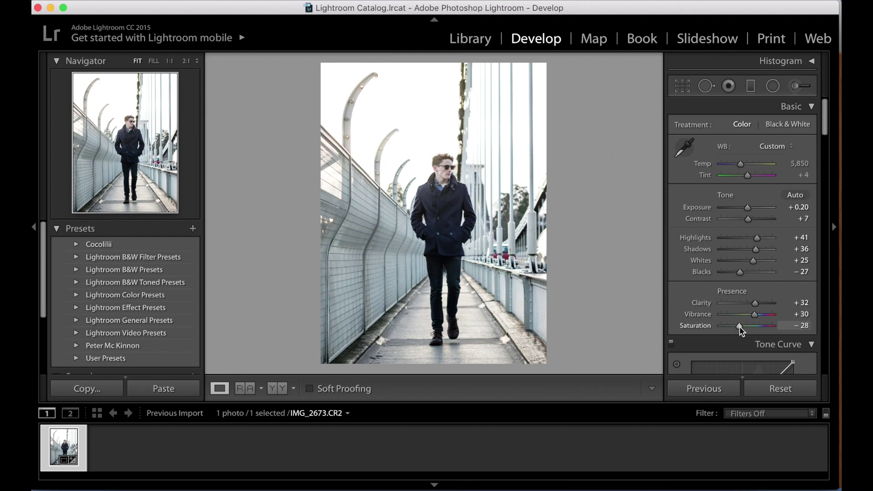
# - Add three points to the RGB tone curve, raise the black point to about 10.2%, move the white point slightly inward and lower the midtones
pyautogui.click(778, 344)
pyautogui.click(716, 281)
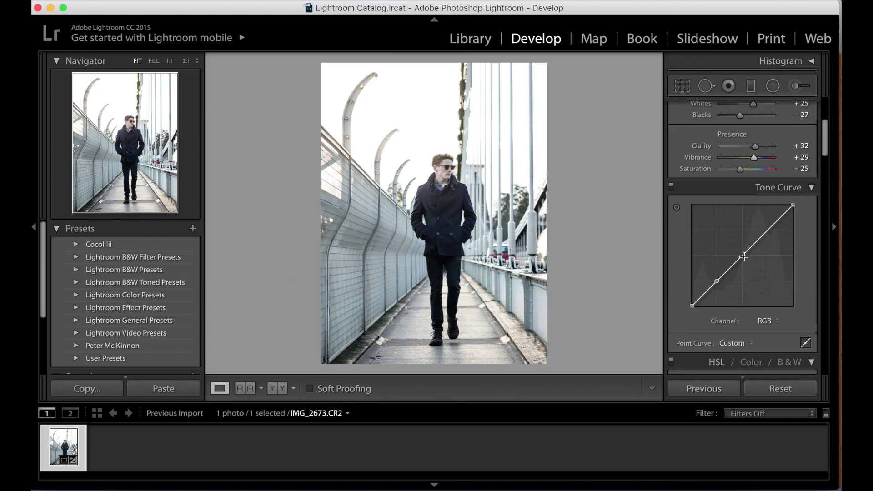
pyautogui.click(743, 255)
pyautogui.click(767, 230)
pyautogui.moveTo(691, 305); pyautogui.dragTo(692, 296)
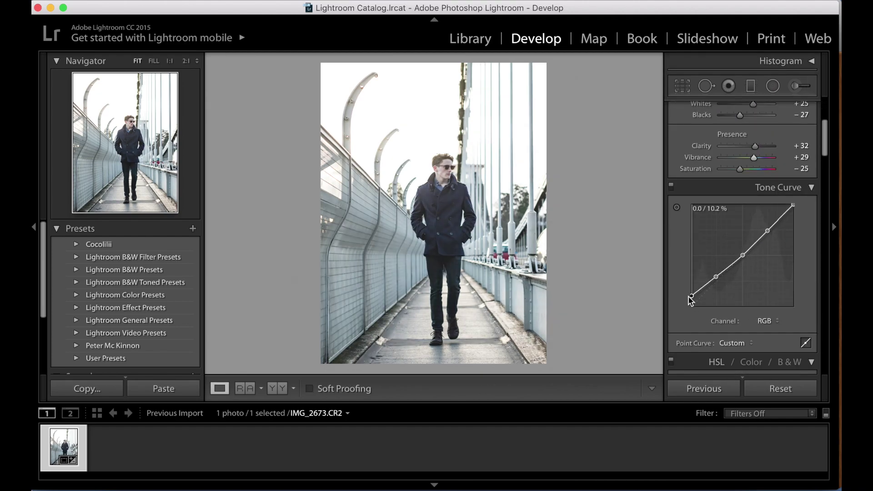
pyautogui.moveTo(792, 206); pyautogui.dragTo(786, 205)
pyautogui.moveTo(743, 255); pyautogui.dragTo(750, 273)
# - Set the HSL hues to Red -29, Yellow -67, Aqua -30 and Blue -18
pyautogui.scroll(-5, 750, 259)
pyautogui.moveTo(750, 282); pyautogui.dragTo(763, 322)
pyautogui.doubleClick(700, 294)
# - Set HSL saturation to Yellow +59 and Blue -4, and luminance to Red +26 and Blue +36
pyautogui.scroll(-3, 727, 323)
pyautogui.scroll(-3, 751, 321)
pyautogui.moveTo(751, 265); pyautogui.dragTo(758, 263)
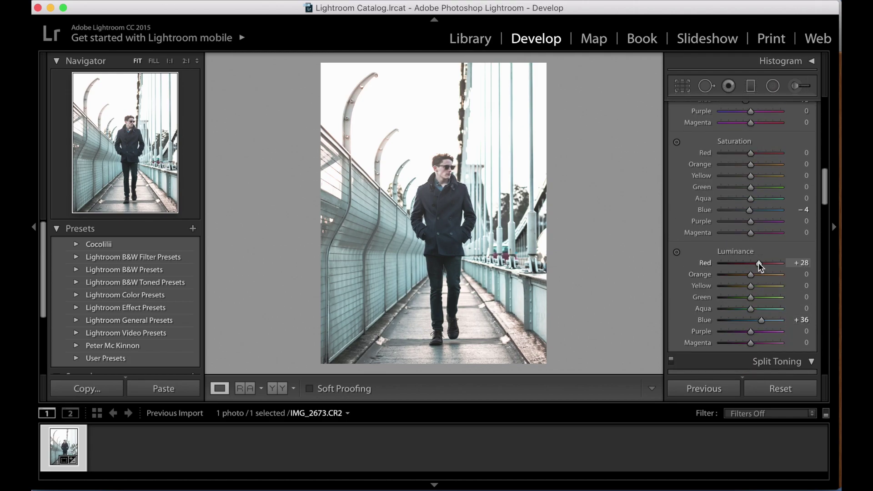
pyautogui.scroll(1, 751, 314)
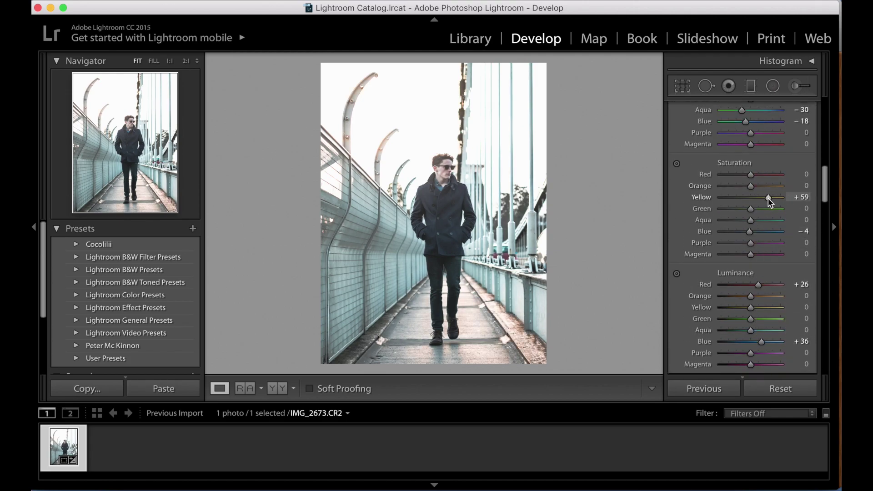
# - Split-tone the photo with highlights at hue 33, saturation 16, and shadows at hue 242, saturation 12
pyautogui.scroll(-3, 768, 197)
pyautogui.moveTo(723, 270); pyautogui.dragTo(756, 259)
pyautogui.moveTo(721, 332); pyautogui.dragTo(745, 321)
pyautogui.moveTo(755, 259); pyautogui.dragTo(726, 262)
pyautogui.moveTo(731, 331); pyautogui.dragTo(755, 320)
# - Increase the sharpening amount slightly with a radius of 3.0, and set luminance noise reduction to 9
pyautogui.scroll(-6, 695, 296)
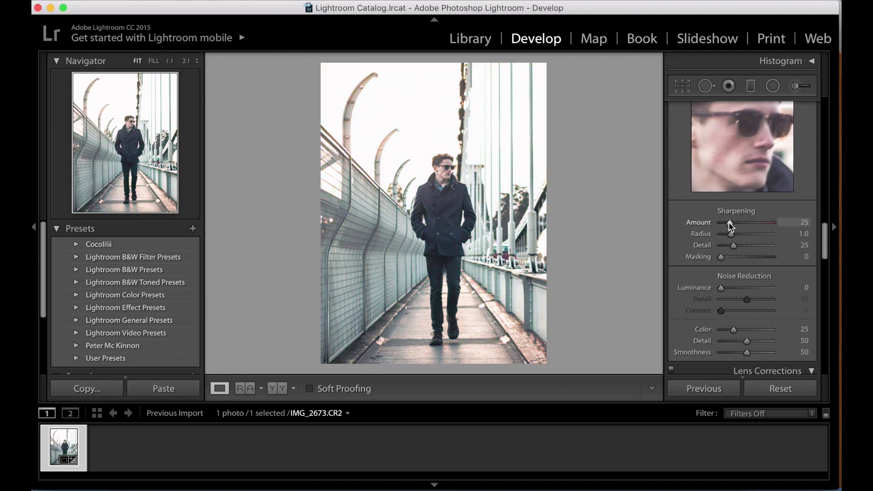
pyautogui.moveTo(728, 222); pyautogui.dragTo(732, 222)
pyautogui.scroll(-10, 723, 273)
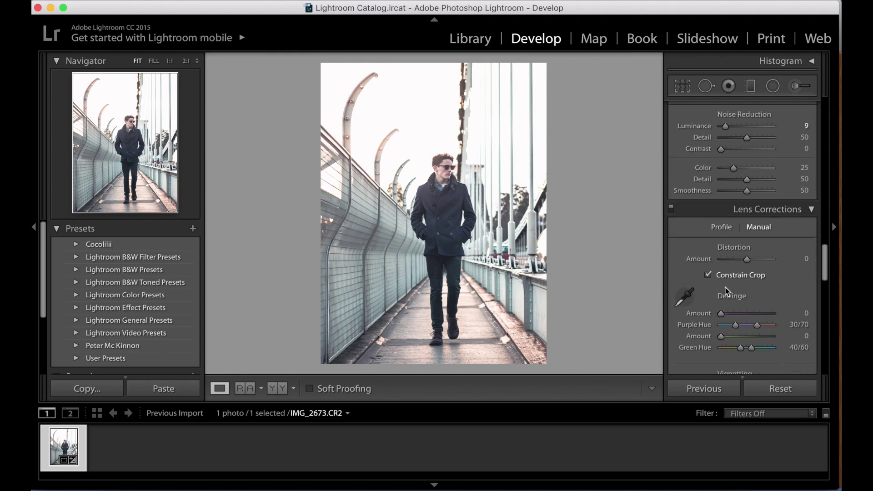
# - Set the camera calibration hues to -6 for the blue primary and +21 for the red primary
pyautogui.scroll(-6, 727, 291)
pyautogui.moveTo(746, 348); pyautogui.dragTo(744, 348)
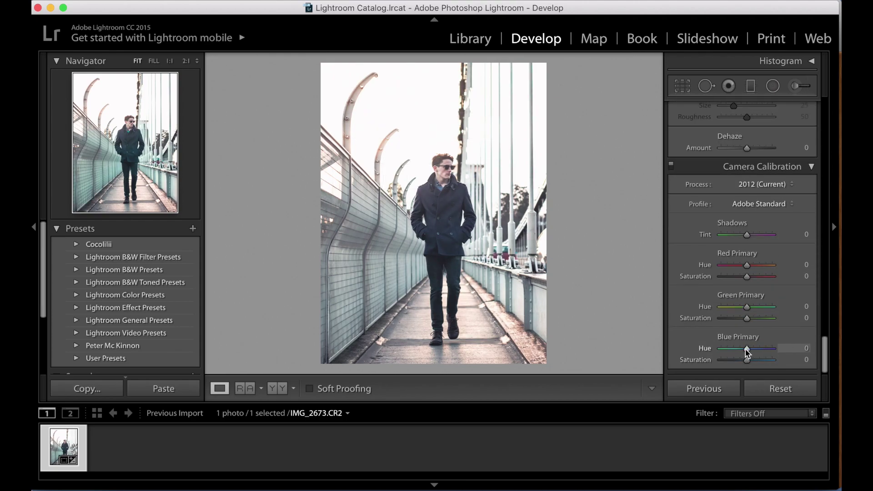
pyautogui.moveTo(746, 265); pyautogui.dragTo(752, 267)
# - Draw a tall elliptical radial filter around the walking man and invert its mask so the effect applies inside
pyautogui.scroll(5, 674, 206)
pyautogui.click(772, 85)
pyautogui.moveTo(413, 216)
pyautogui.mouseDown()
pyautogui.moveTo(457, 354)
pyautogui.moveTo(440, 239)
pyautogui.mouseUp()
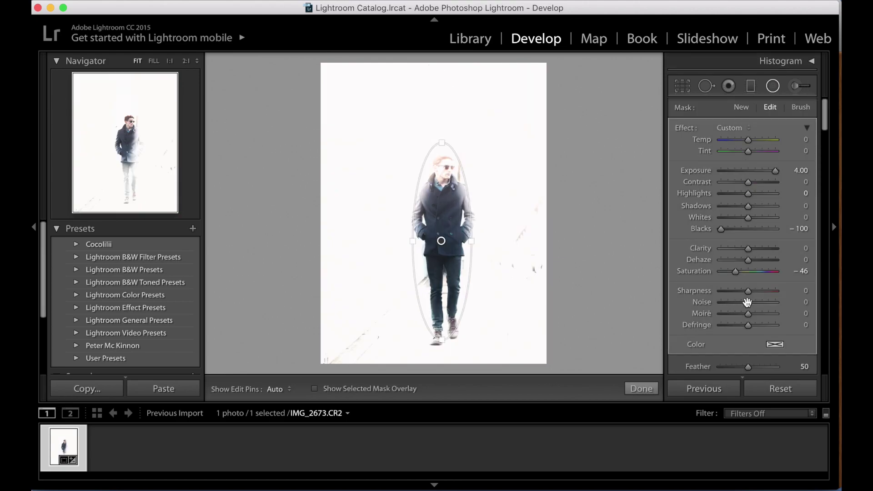
pyautogui.scroll(-5, 727, 227)
pyautogui.click(708, 206)
# - Set the radial filter to Exposure 0.57, Contrast 22, Whites 7, Blacks 0, Clarity 26, Saturation 0 and Sharpness 21, and close the tool
pyautogui.scroll(5, 718, 184)
pyautogui.moveTo(772, 169); pyautogui.dragTo(748, 170)
pyautogui.click(756, 248)
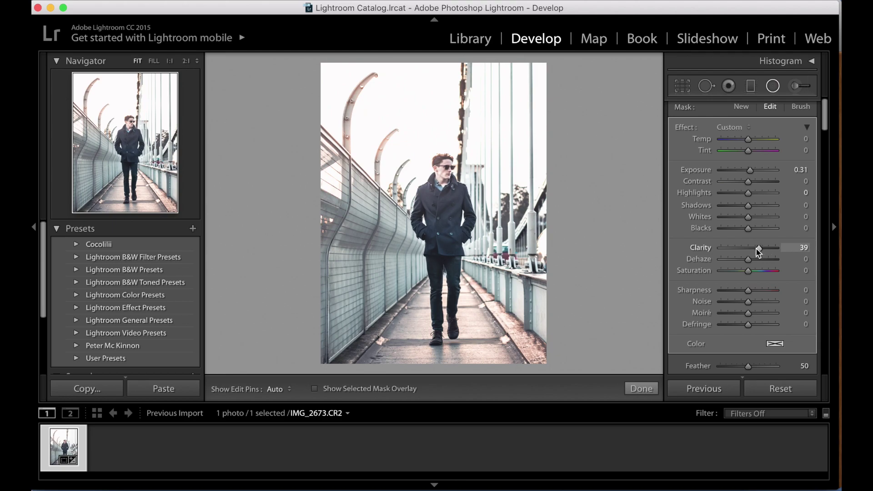
pyautogui.click(755, 290)
pyautogui.click(752, 170)
pyautogui.click(754, 181)
pyautogui.moveTo(754, 182); pyautogui.dragTo(754, 181)
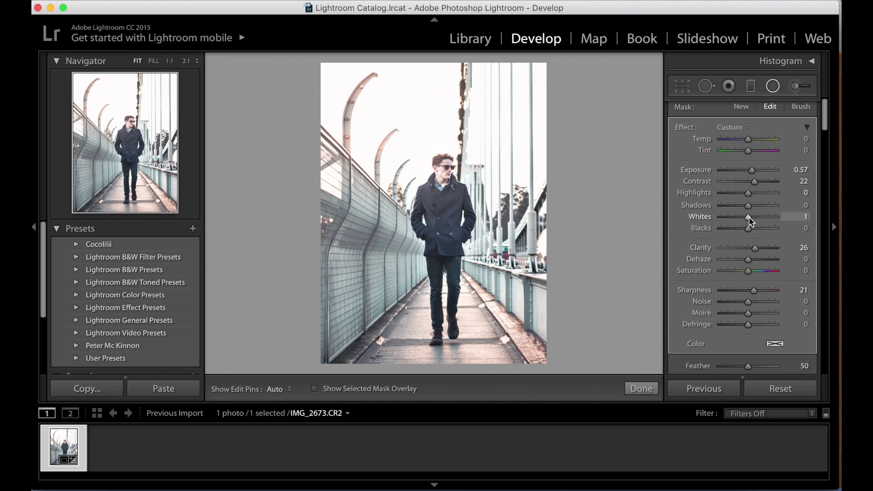
pyautogui.click(750, 217)
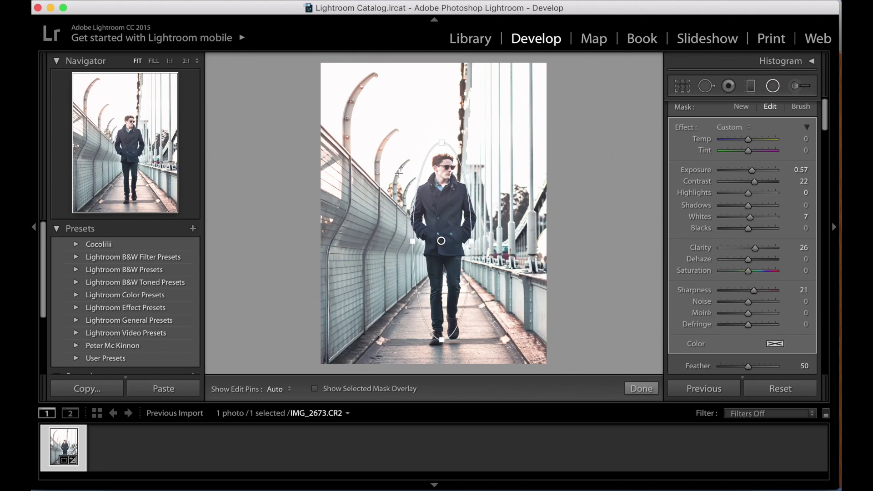
pyautogui.click(773, 86)
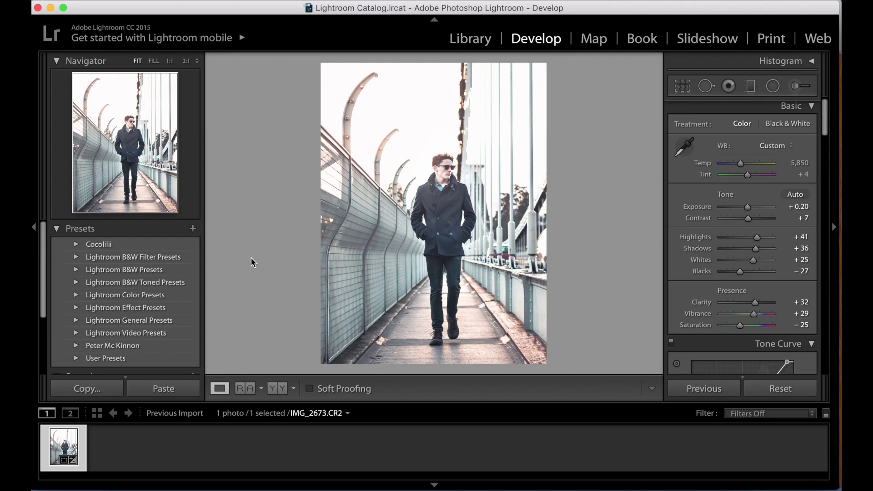
# - Compare the edited photo with its unedited version by toggling the before and after views
pyautogui.press('\\')
pyautogui.press('\\')
pyautogui.press('\\')
pyautogui.press('\\')
pyautogui.press('\\')
pyautogui.press('\\')
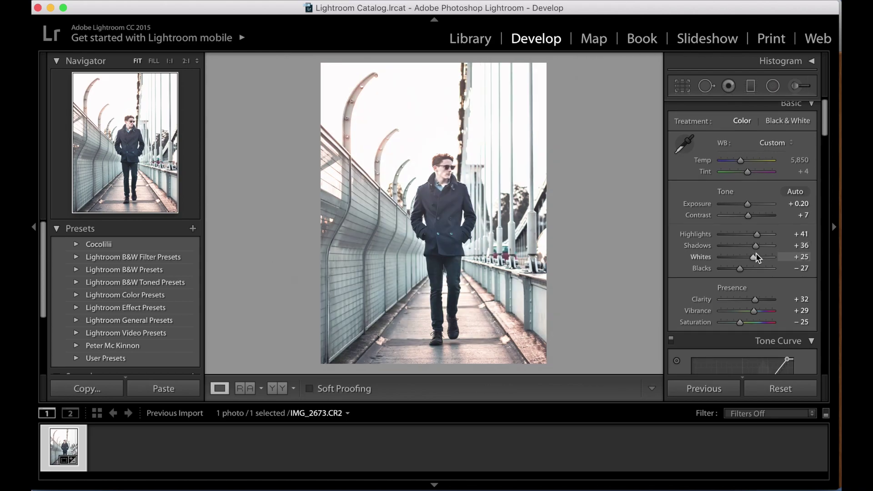
# - Review the applied develop settings from the tone curve through HSL, split toning, detail and effects to camera calibration
pyautogui.scroll(-5, 755, 252)
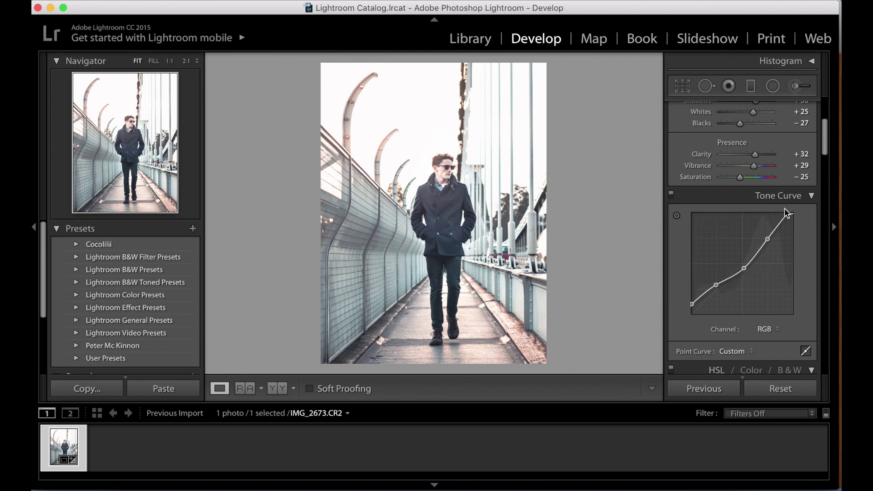
pyautogui.scroll(-5, 729, 294)
pyautogui.scroll(-2, 729, 293)
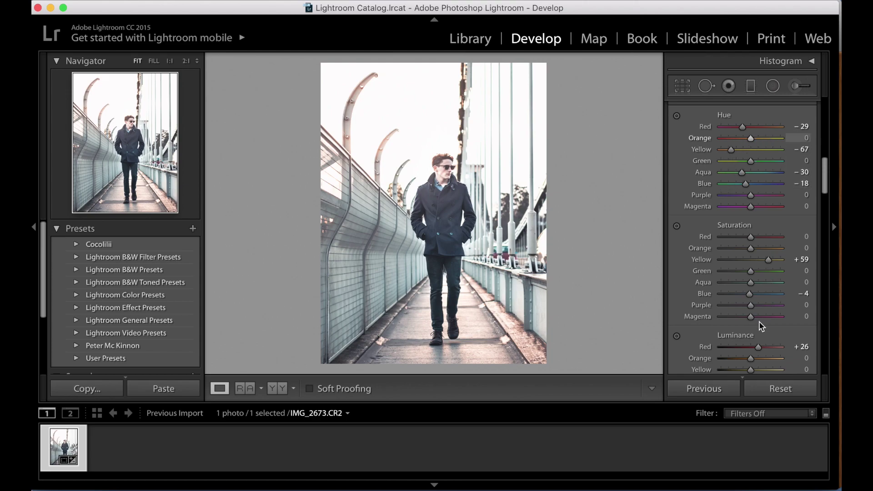
pyautogui.scroll(-15, 761, 326)
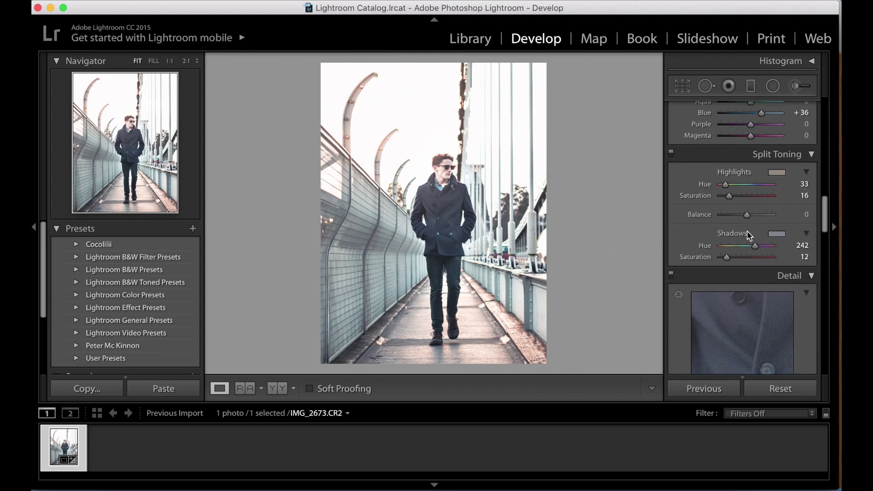
pyautogui.scroll(-2, 746, 231)
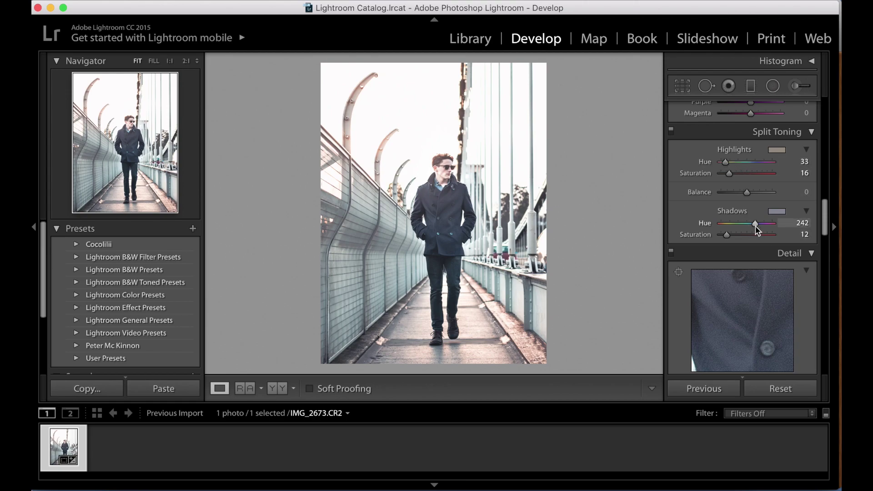
pyautogui.scroll(-10, 762, 232)
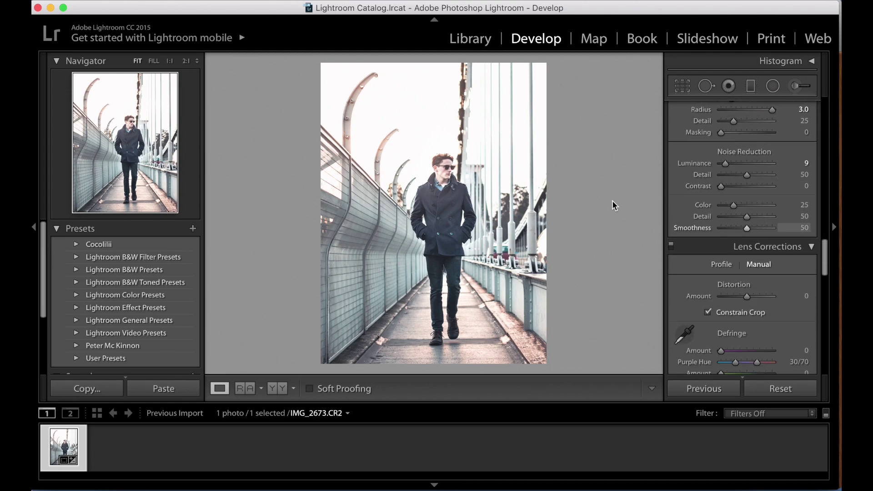
pyautogui.scroll(-15, 796, 278)
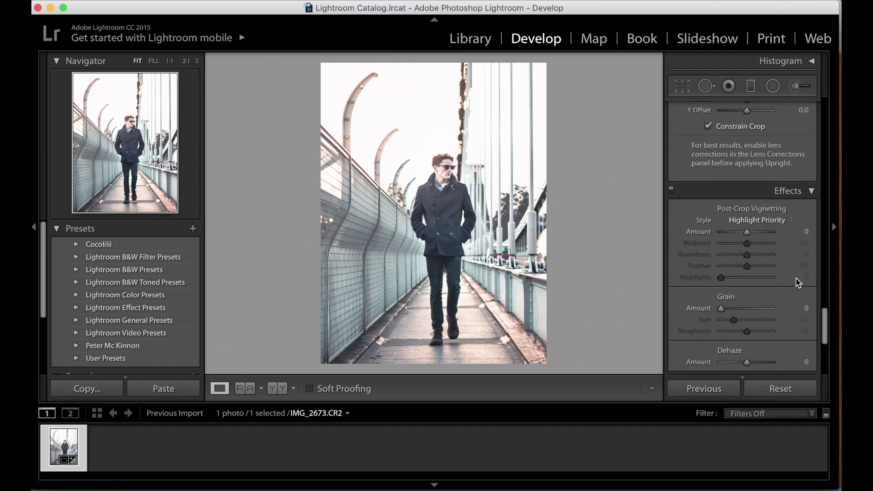
pyautogui.scroll(-2, 795, 278)
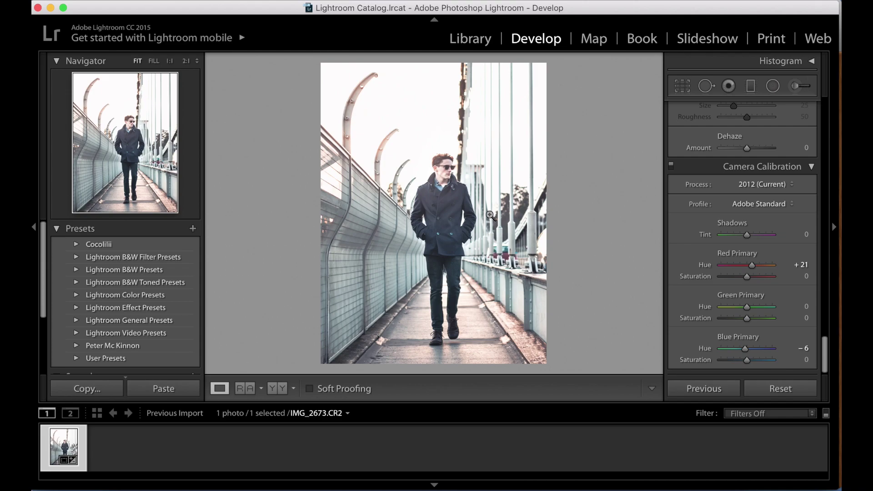
pyautogui.scroll(20, 768, 194)
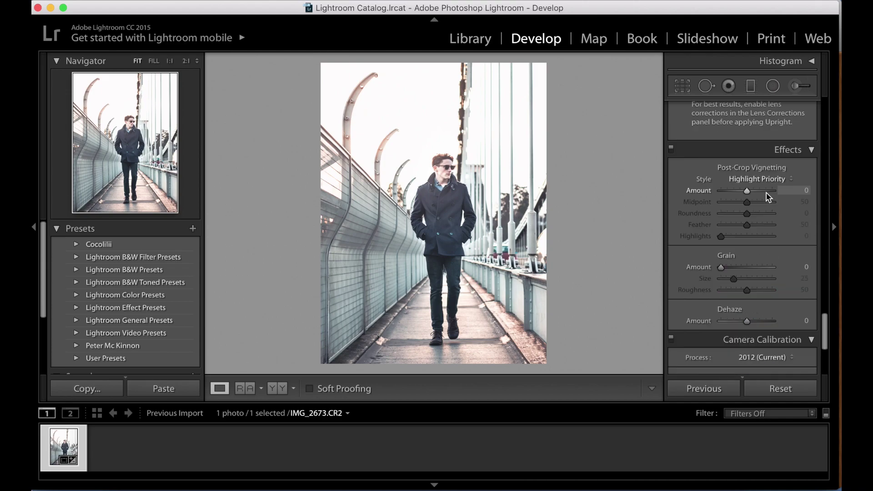
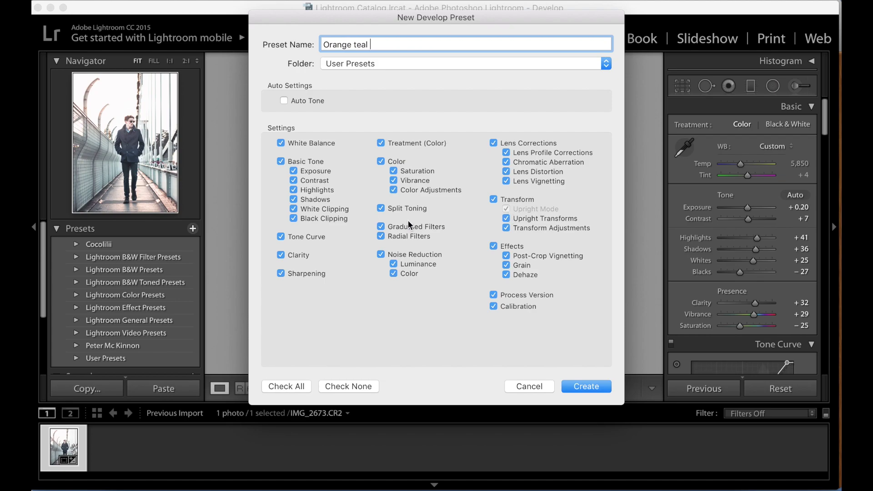
# - Toggle all settings of the Orange teal preset off and on, and exclude and re-include the Transform settings
pyautogui.click(287, 386)
pyautogui.click(328, 385)
pyautogui.click(287, 385)
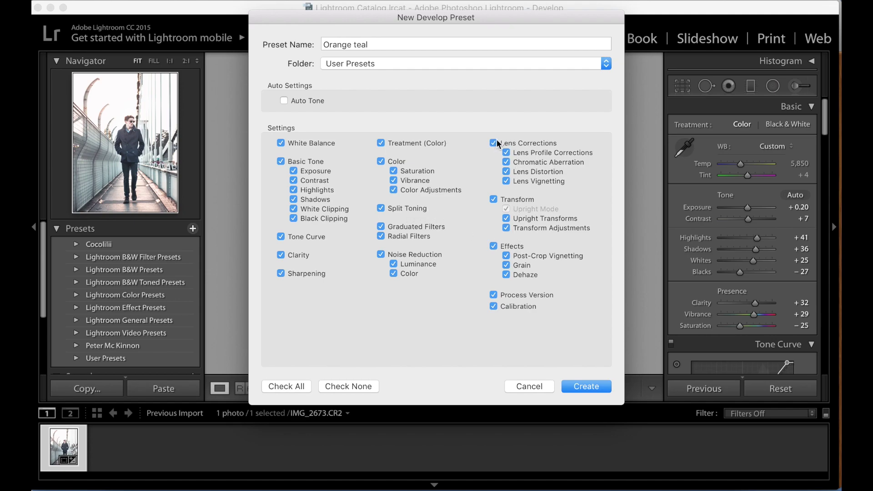
pyautogui.click(493, 199)
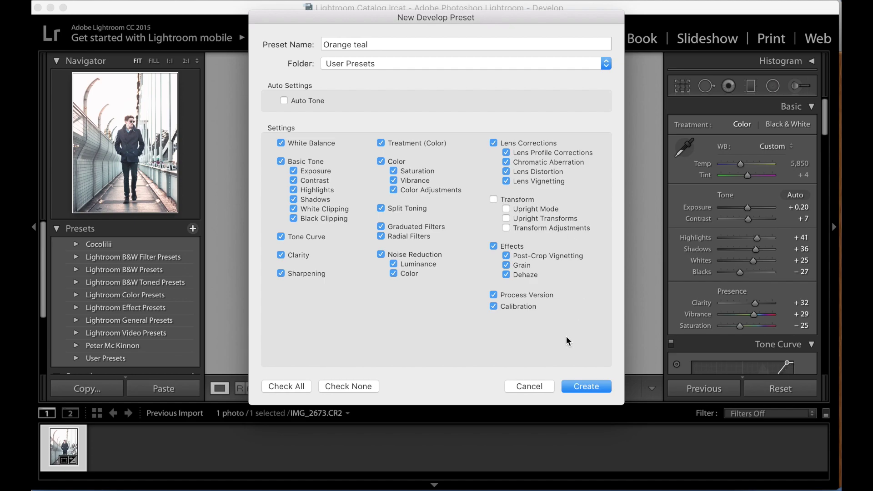
pyautogui.click(493, 198)
# - Create a preset folder named My Presets and save the Orange teal preset in it
pyautogui.click(404, 64)
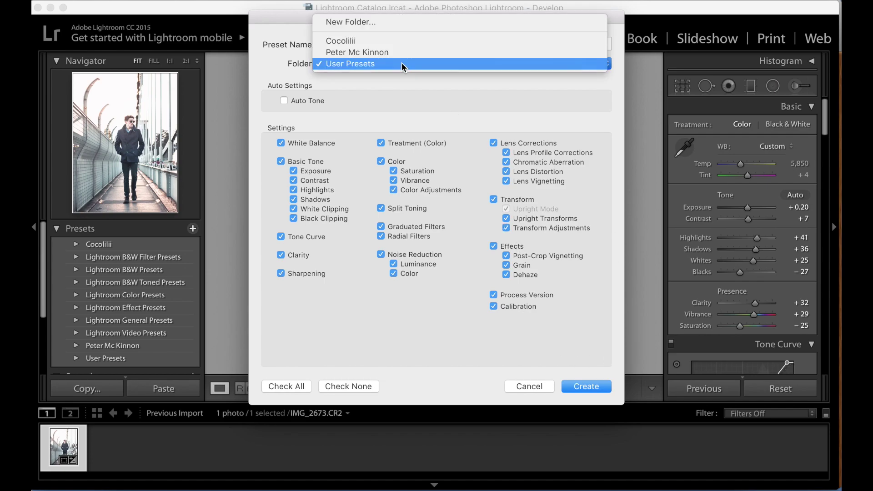
pyautogui.click(372, 21)
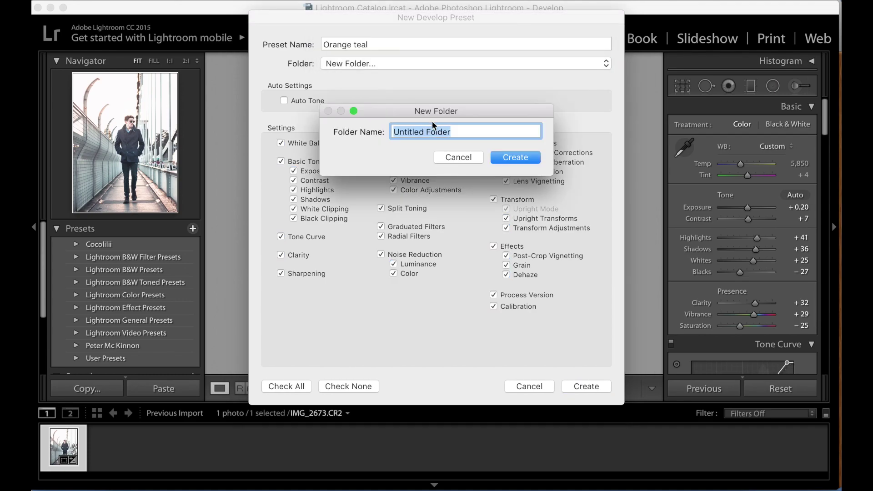
pyautogui.press('BackSpace')
pyautogui.write('My Presets')
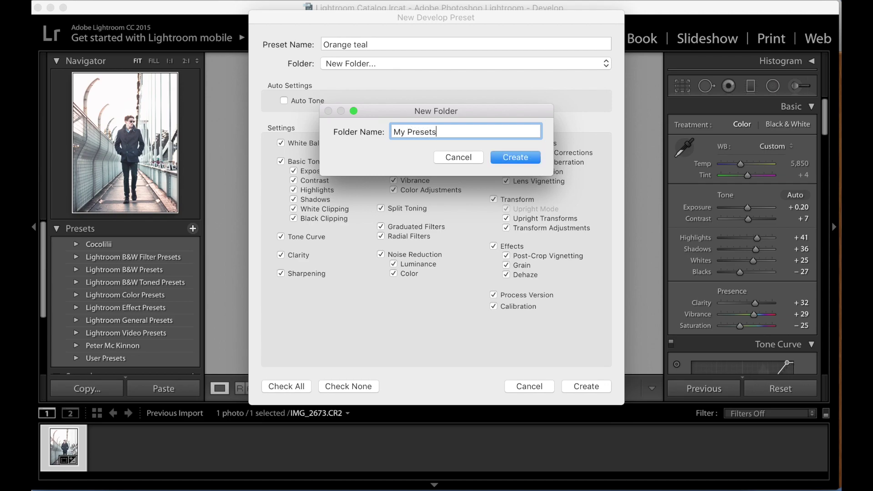
pyautogui.press('Return')
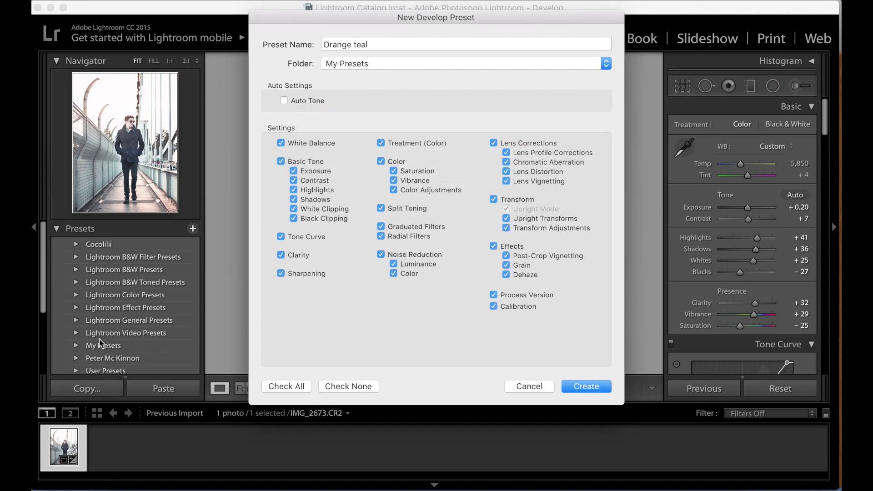
pyautogui.click(574, 388)
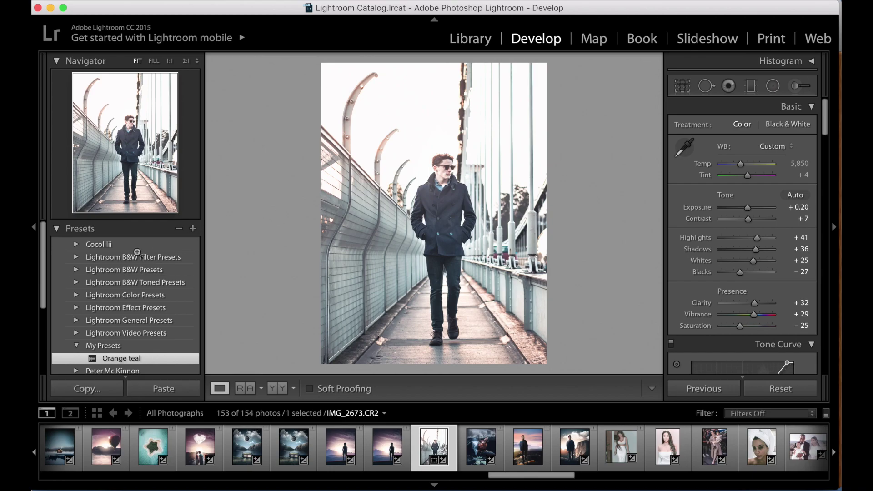
# - Reset the bridge photo's develop settings and apply the Orange teal preset from My Presets
pyautogui.click(780, 389)
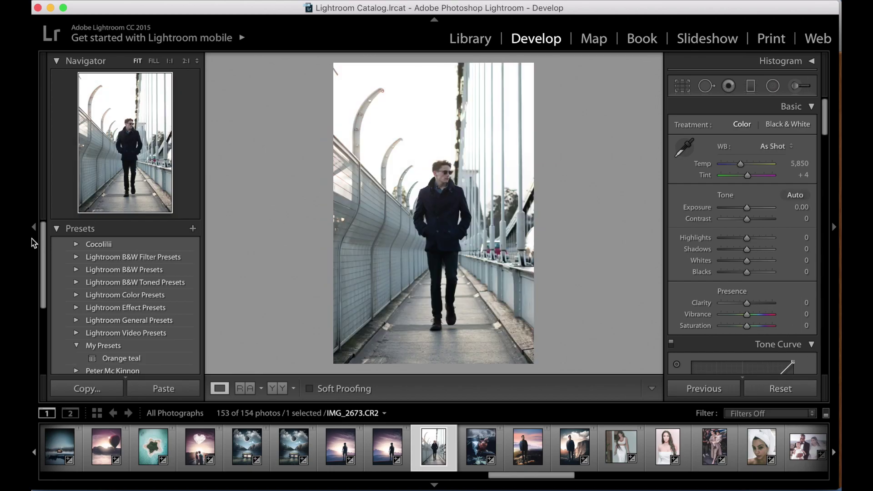
pyautogui.click(118, 363)
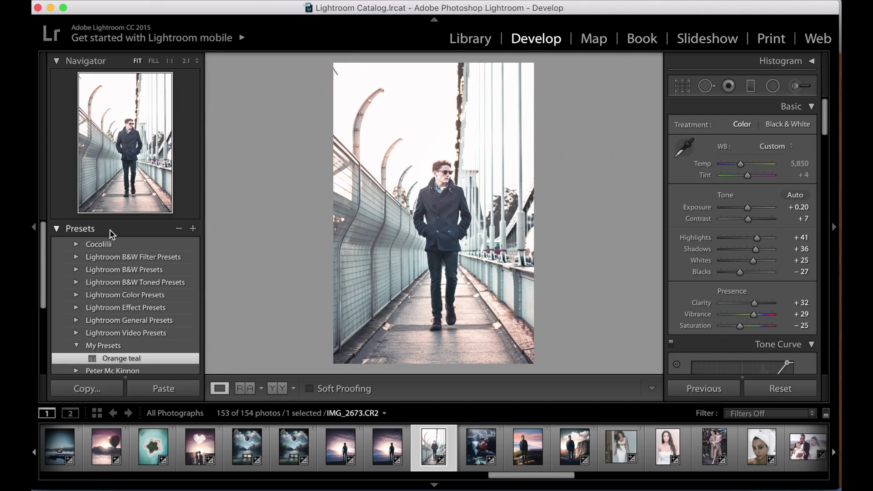
pyautogui.scroll(-5, 98, 323)
pyautogui.scroll(5, 98, 323)
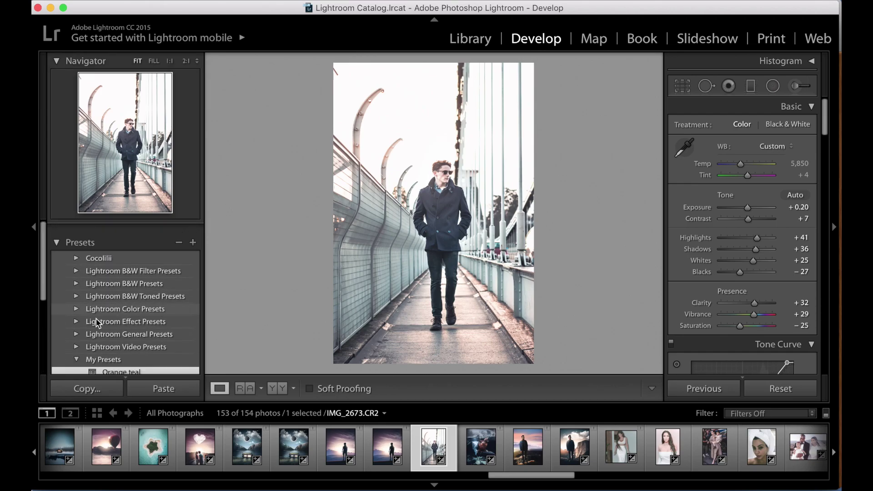